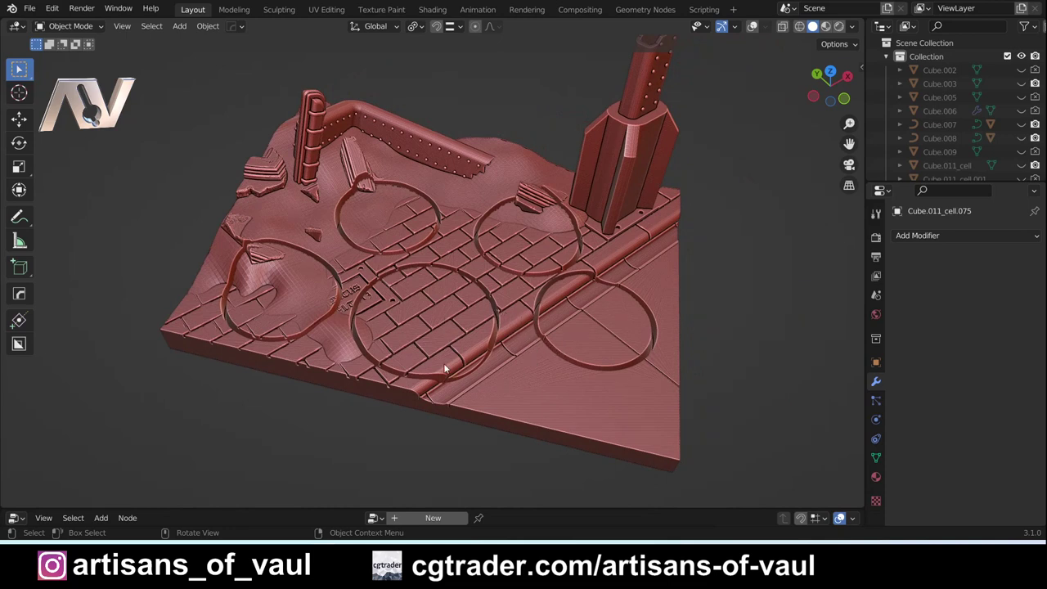
{"action": "middle_click_drag", "start_coordinate": [445, 366], "coordinate": [418, 369]}
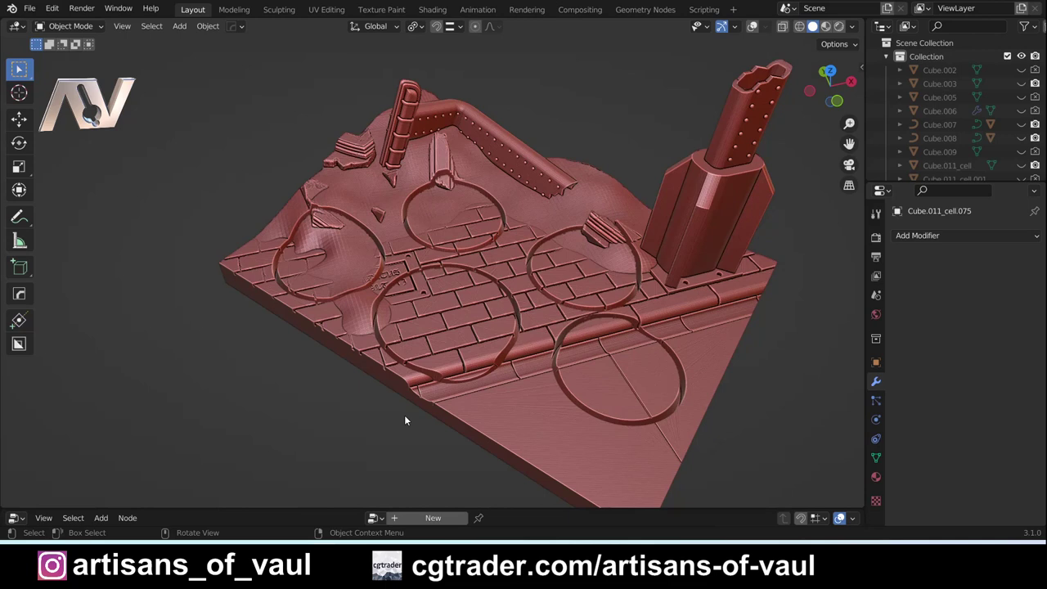
{"action": "middle_click_drag", "start_coordinate": [446, 432], "coordinate": [480, 431]}
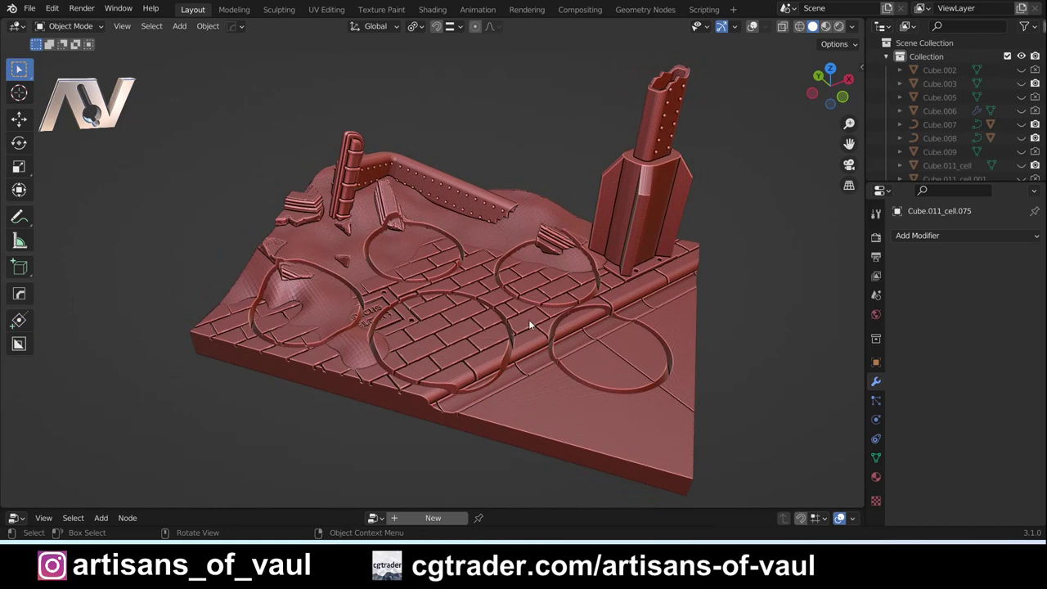
{"action": "middle_click_drag", "start_coordinate": [496, 271], "coordinate": [539, 284]}
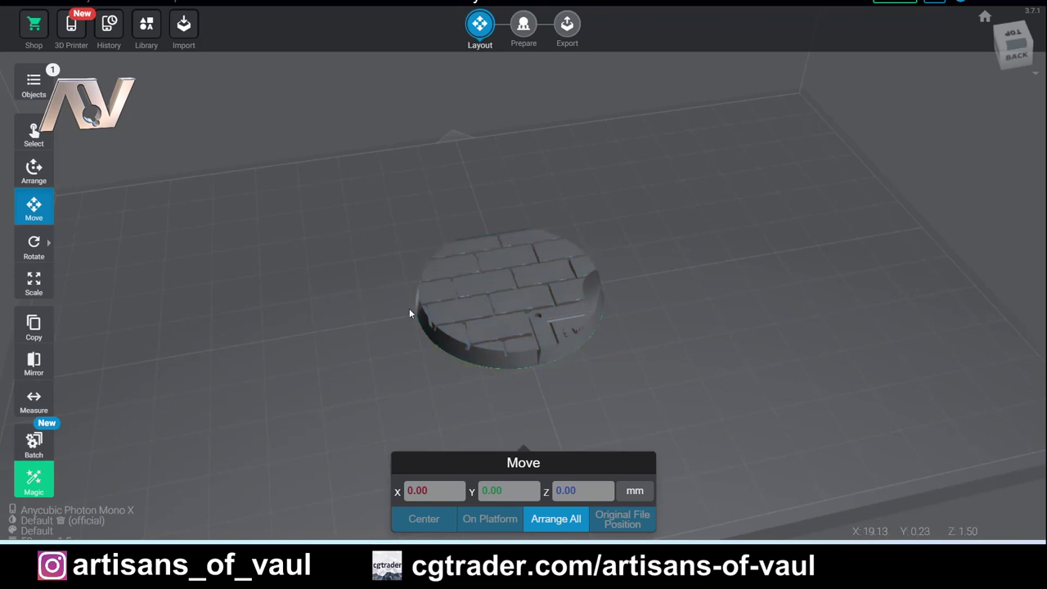
Step: In Lychee Slicer, select the round paved base and set its X rotation to -46 degrees
{"action": "right_click_drag", "start_coordinate": [485, 317], "coordinate": [630, 293]}
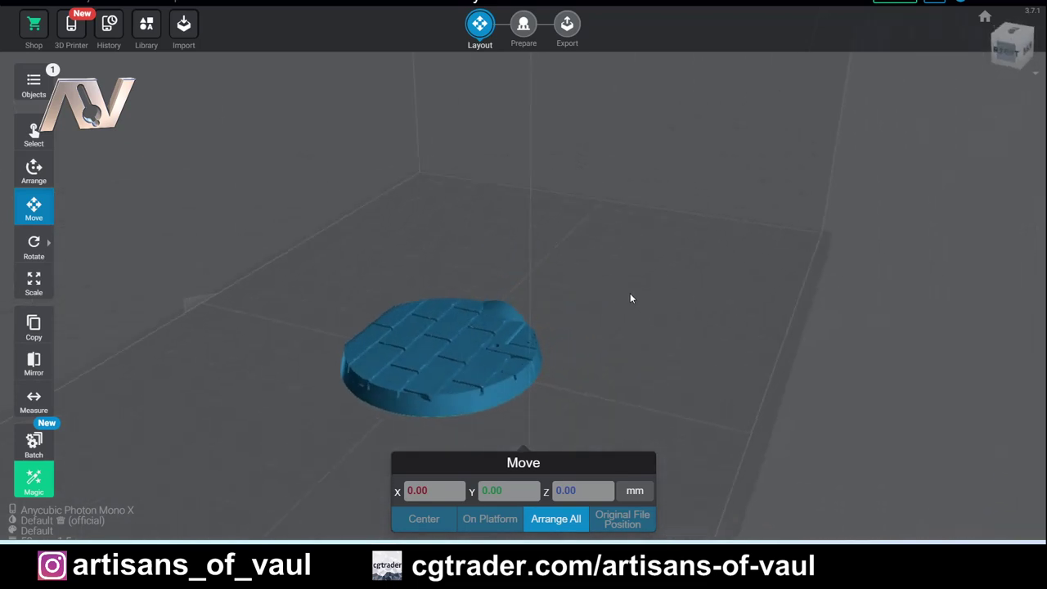
{"action": "left_click", "coordinate": [491, 323]}
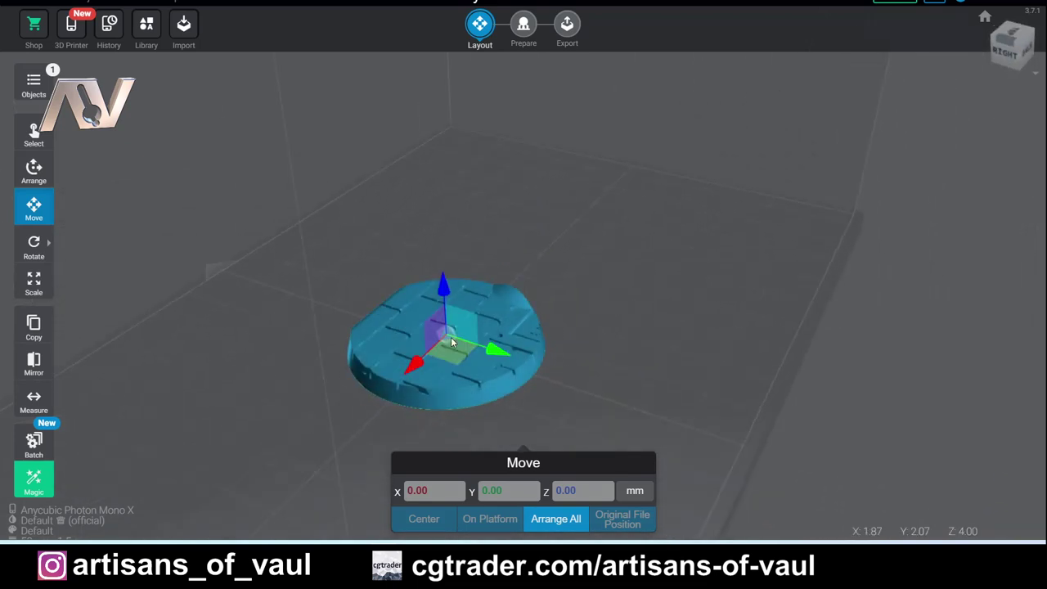
{"action": "left_click", "coordinate": [32, 243]}
{"action": "left_click_drag", "start_coordinate": [468, 300], "coordinate": [491, 351]}
{"action": "left_click_drag", "start_coordinate": [444, 490], "coordinate": [406, 490]}
{"action": "double_click", "coordinate": [411, 490]}
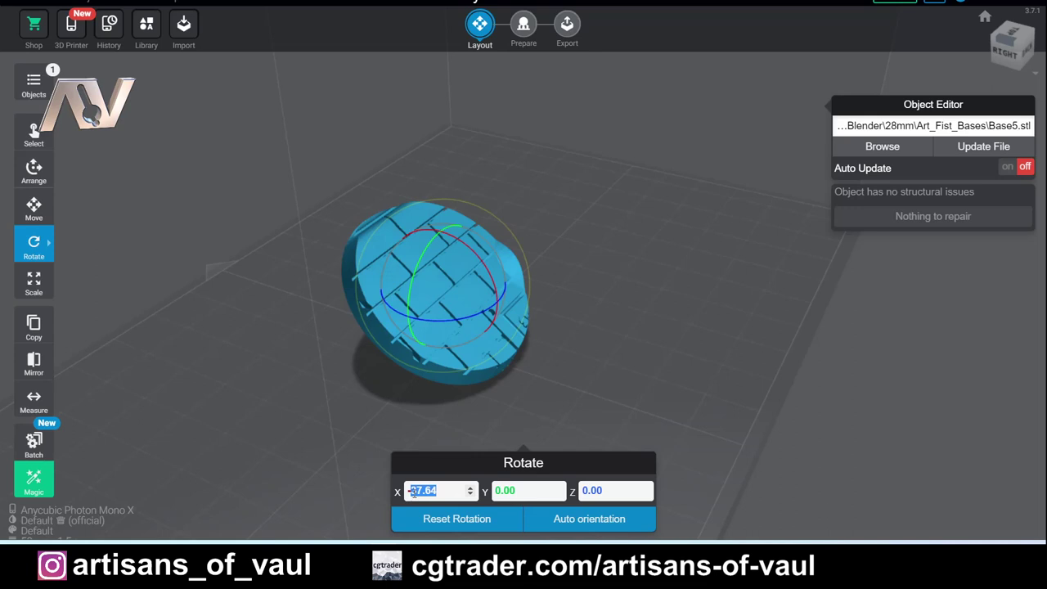
{"action": "type", "text": "46"}
{"action": "key", "text": "Return"}
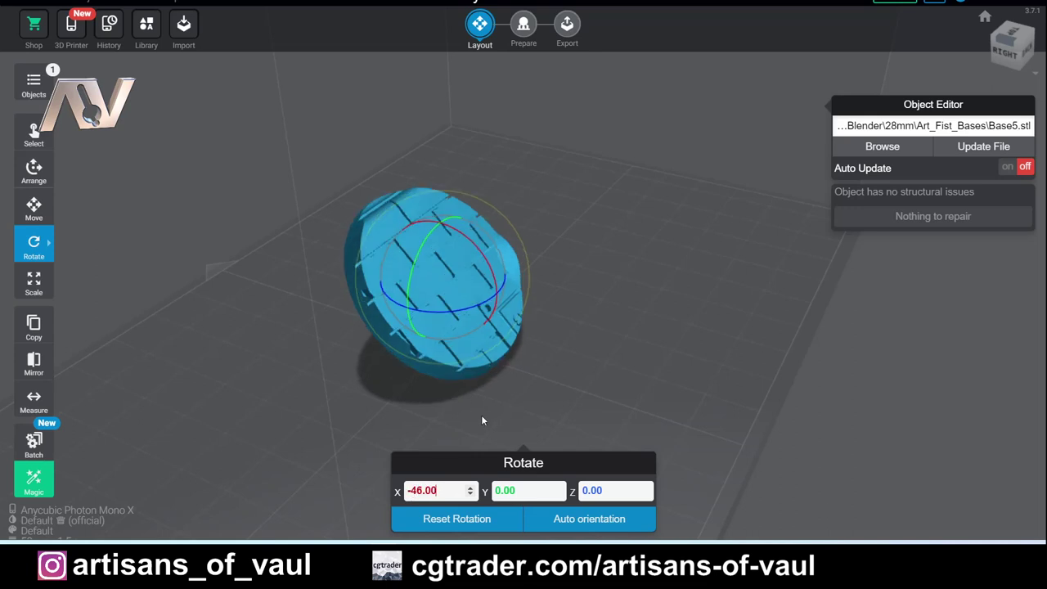
Step: Generate automatic supports for the tilted base using the Medium preset with normal density
{"action": "scroll", "coordinate": [482, 415], "scroll_direction": "up", "scroll_amount": 2}
{"action": "right_click_drag", "start_coordinate": [483, 421], "coordinate": [604, 349]}
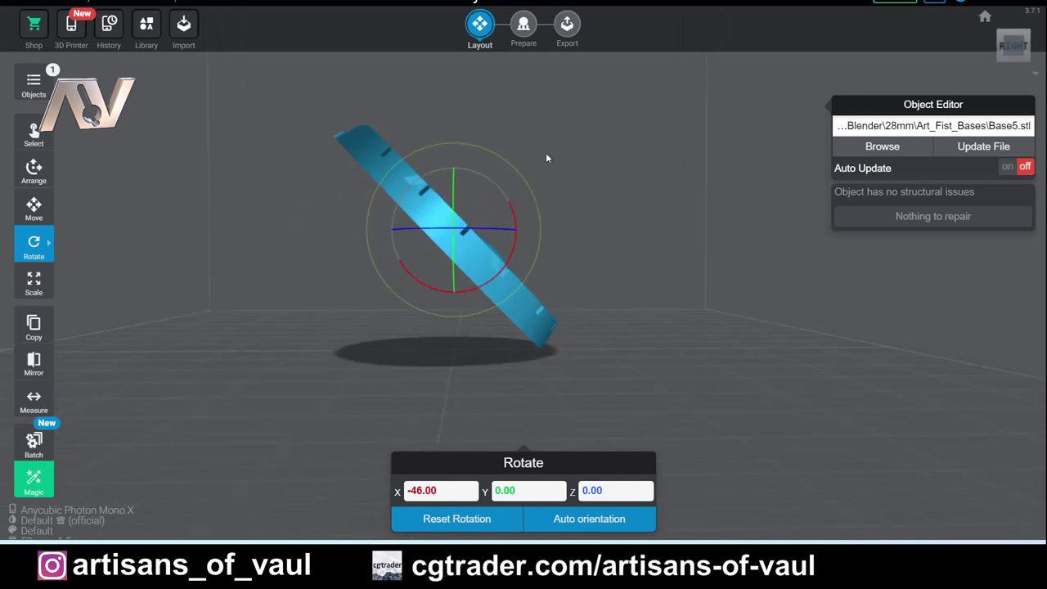
{"action": "left_click", "coordinate": [523, 24]}
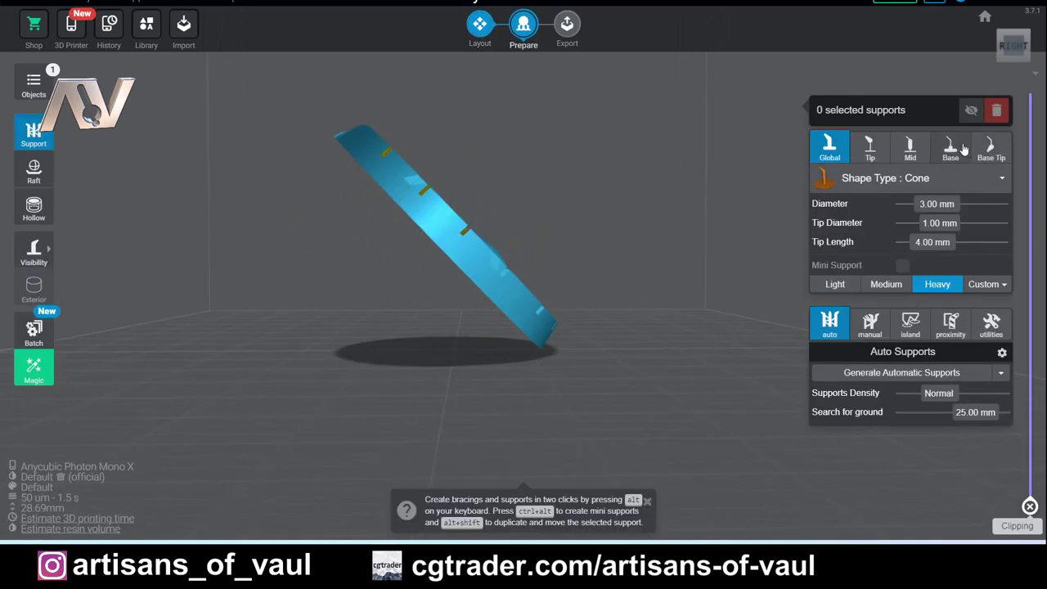
{"action": "left_click", "coordinate": [882, 286]}
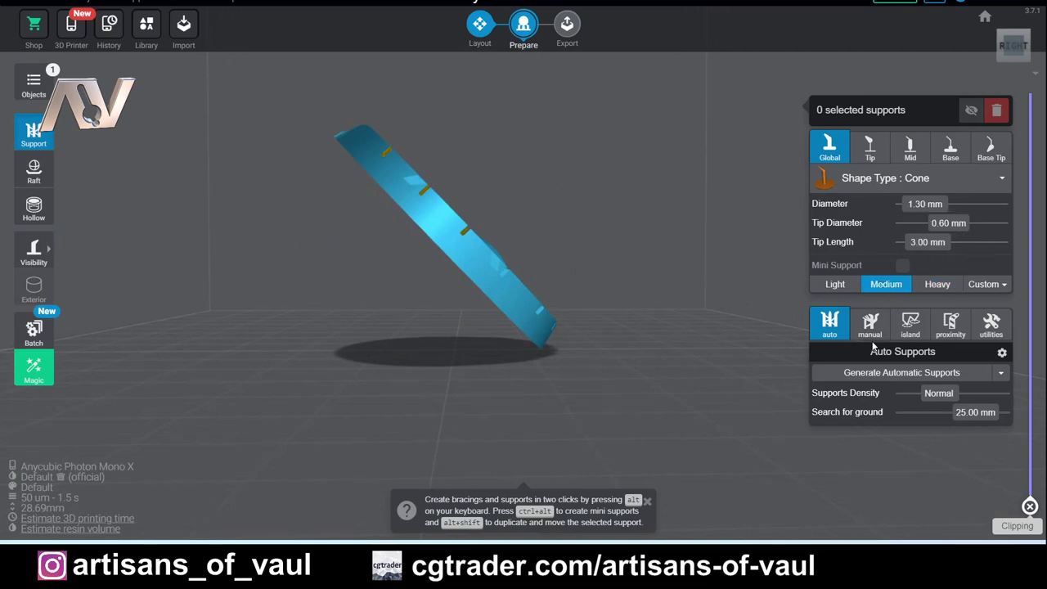
{"action": "left_click", "coordinate": [886, 374]}
Step: Add manual medium supports along the lower rim of the tilted base and examine their contact points
{"action": "left_click_drag", "start_coordinate": [650, 312], "coordinate": [496, 304]}
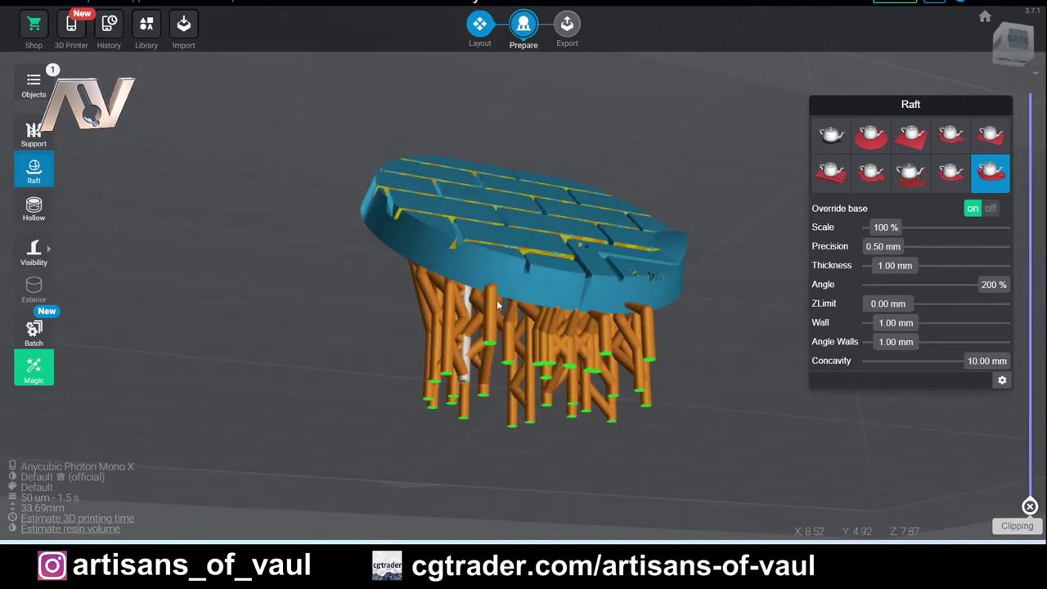
{"action": "scroll", "coordinate": [596, 316], "scroll_direction": "up", "scroll_amount": 10}
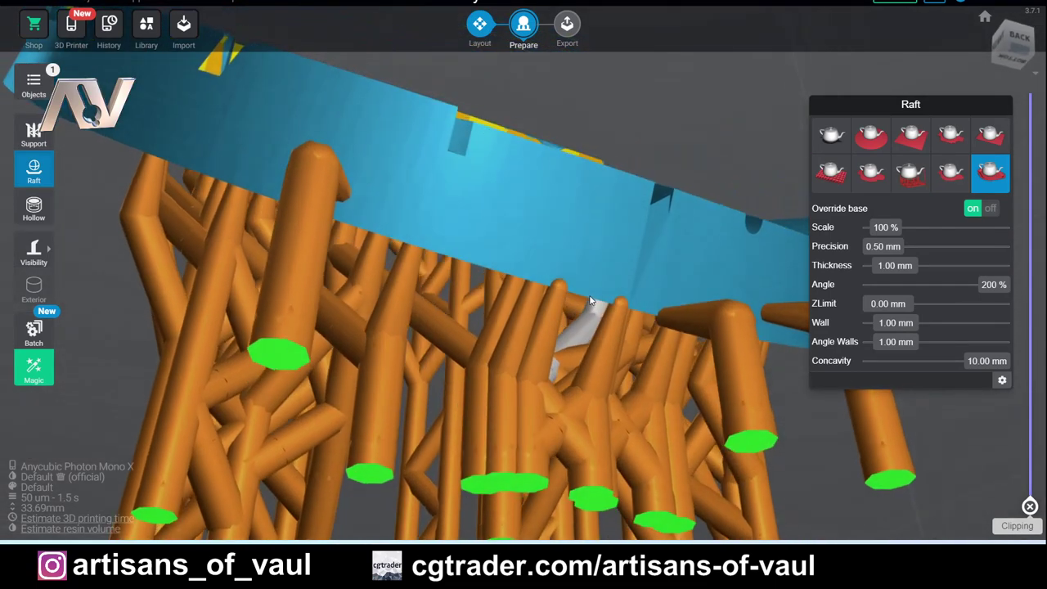
{"action": "left_click_drag", "start_coordinate": [590, 301], "coordinate": [597, 269]}
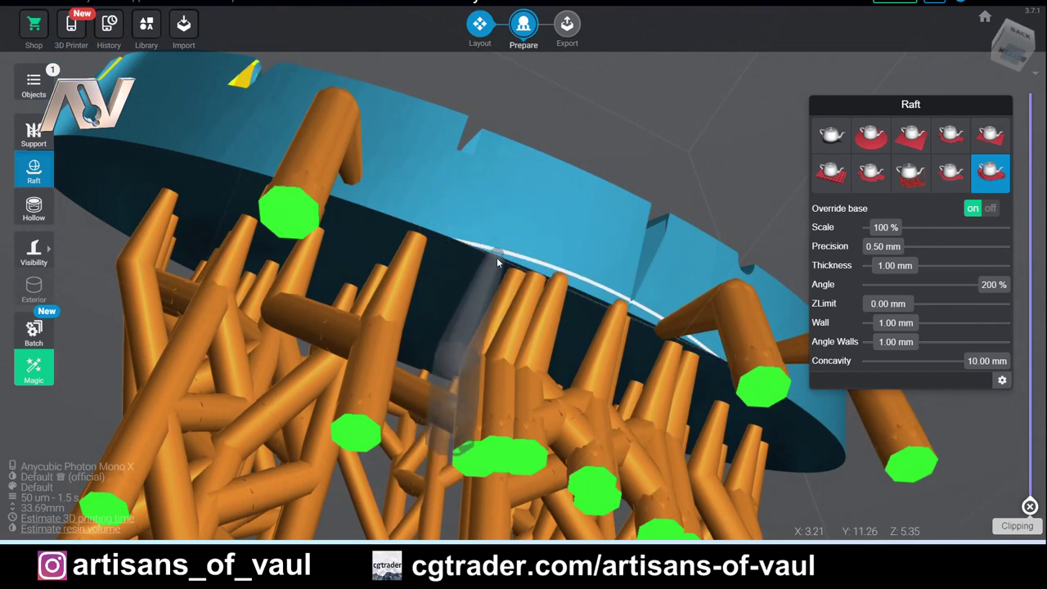
{"action": "left_click", "coordinate": [497, 257]}
{"action": "left_click_drag", "start_coordinate": [521, 264], "coordinate": [582, 289]}
{"action": "left_click_drag", "start_coordinate": [682, 288], "coordinate": [654, 287]}
{"action": "right_click_drag", "start_coordinate": [722, 309], "coordinate": [572, 275]}
{"action": "left_click_drag", "start_coordinate": [584, 179], "coordinate": [687, 262]}
{"action": "right_click_drag", "start_coordinate": [676, 265], "coordinate": [812, 293]}
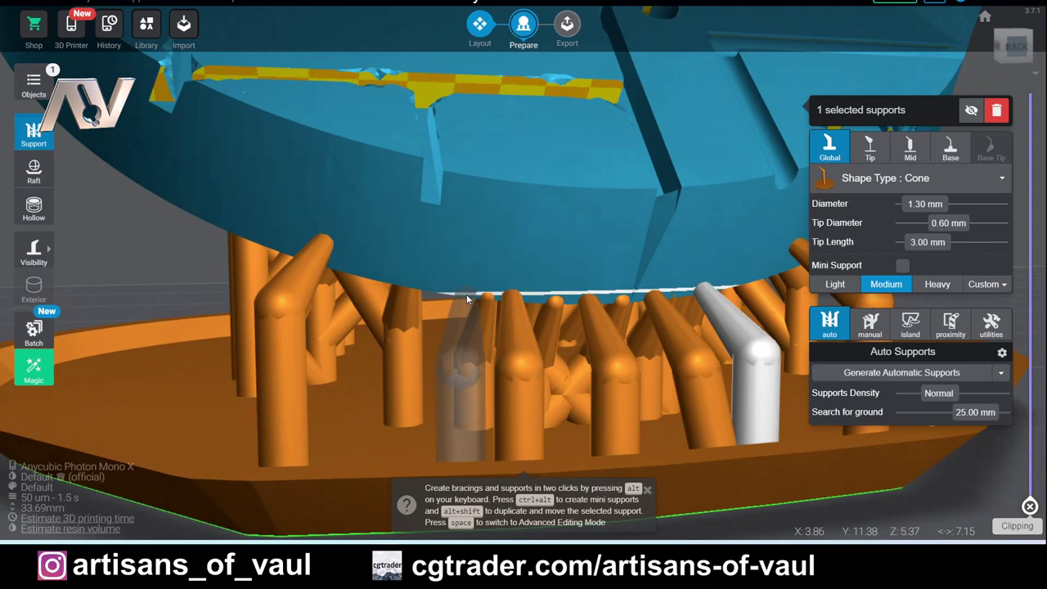
{"action": "left_click", "coordinate": [468, 291]}
{"action": "left_click_drag", "start_coordinate": [469, 279], "coordinate": [563, 266]}
{"action": "right_click_drag", "start_coordinate": [563, 268], "coordinate": [626, 271]}
{"action": "right_click_drag", "start_coordinate": [533, 302], "coordinate": [441, 296]}
{"action": "left_click_drag", "start_coordinate": [441, 291], "coordinate": [547, 294]}
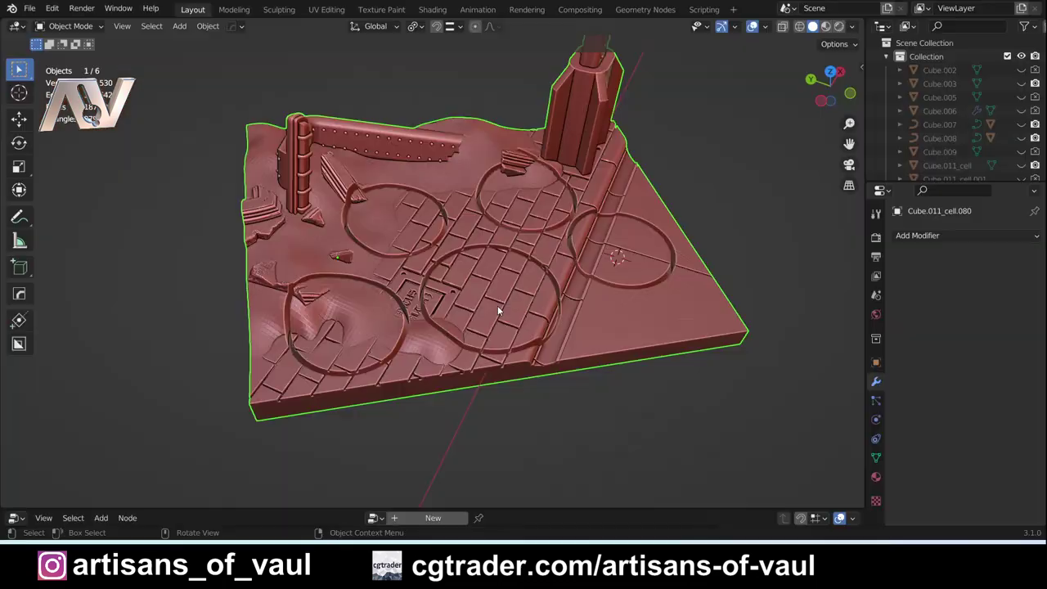
Step: Switch to Blender and isolate the central round paved base from the rest of the scene
{"action": "left_click", "coordinate": [497, 305]}
{"action": "middle_click_drag", "start_coordinate": [496, 304], "coordinate": [474, 304]}
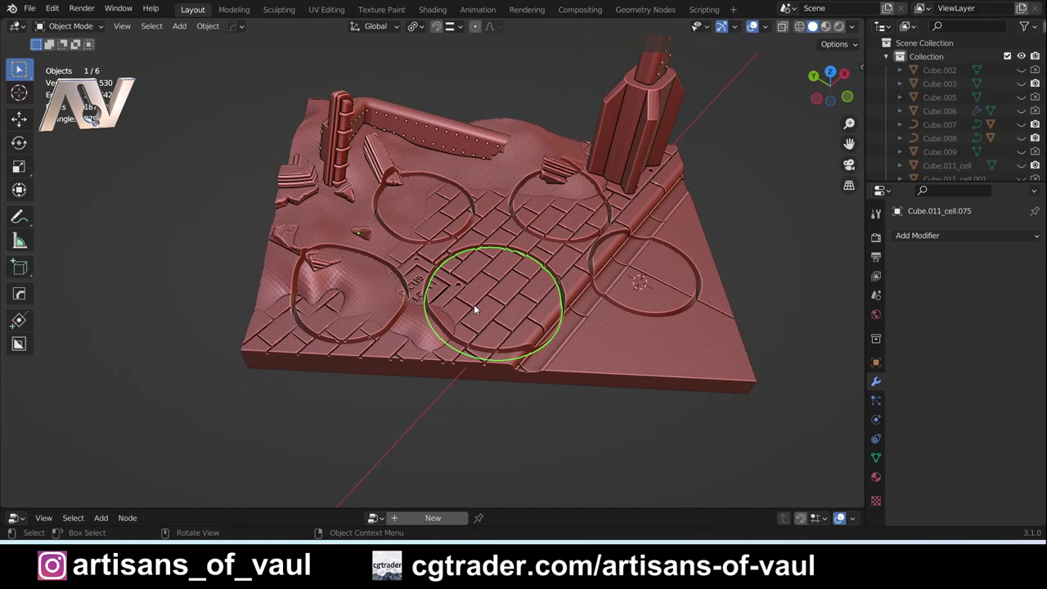
{"action": "key", "text": "KP_Divide"}
{"action": "middle_click_drag", "start_coordinate": [473, 304], "coordinate": [449, 272]}
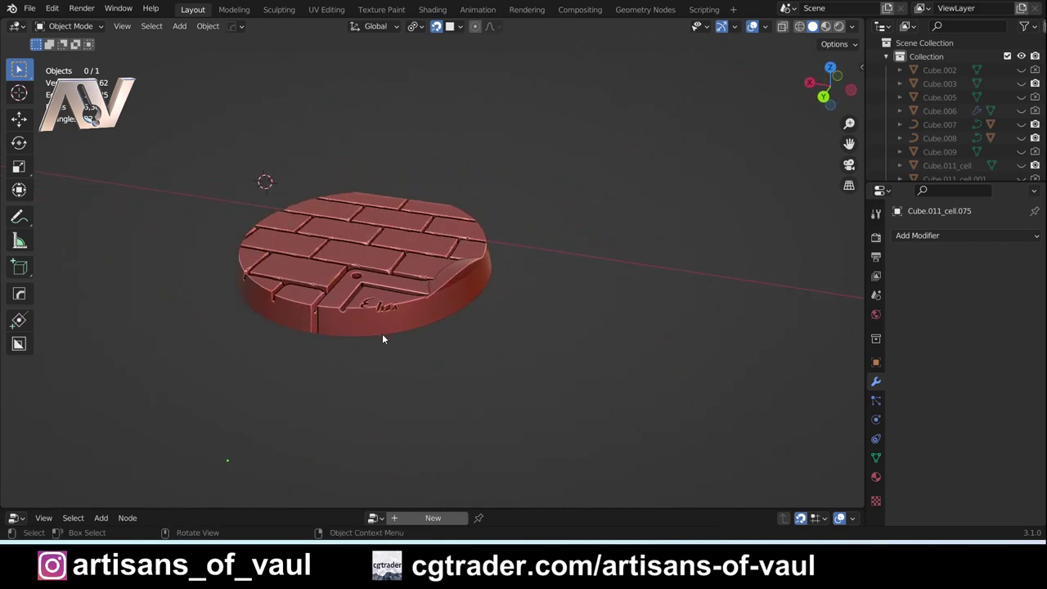
Step: In face selection mode, inset the flat underside of the round base by 1.5 m
{"action": "middle_click_drag", "start_coordinate": [380, 358], "coordinate": [477, 257]}
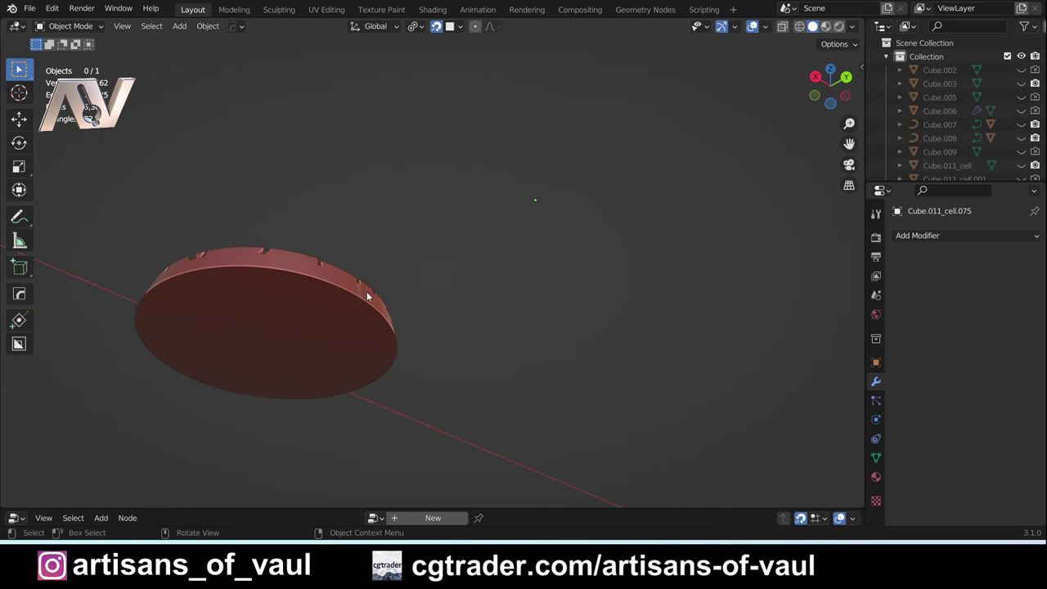
{"action": "middle_click_drag", "start_coordinate": [366, 296], "coordinate": [313, 279]}
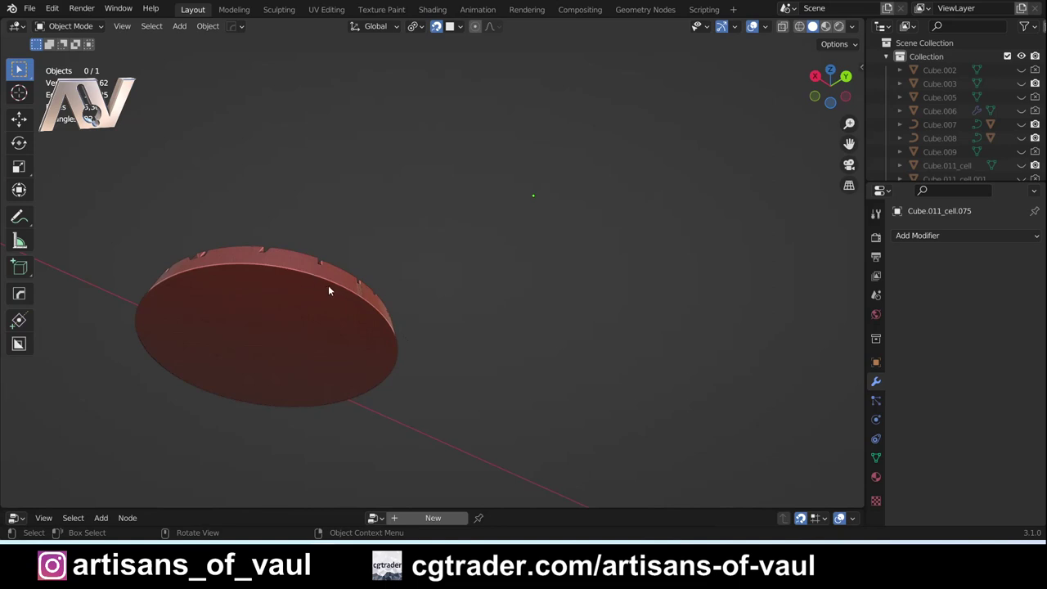
{"action": "scroll", "coordinate": [345, 280], "scroll_direction": "up", "scroll_amount": 1}
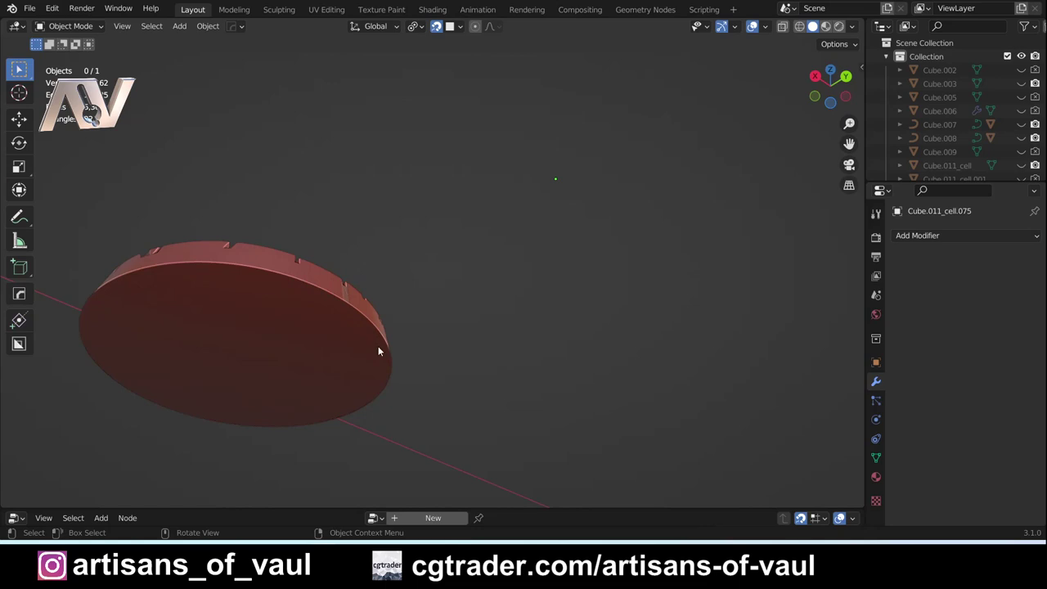
{"action": "middle_click_drag", "start_coordinate": [306, 296], "coordinate": [251, 296]}
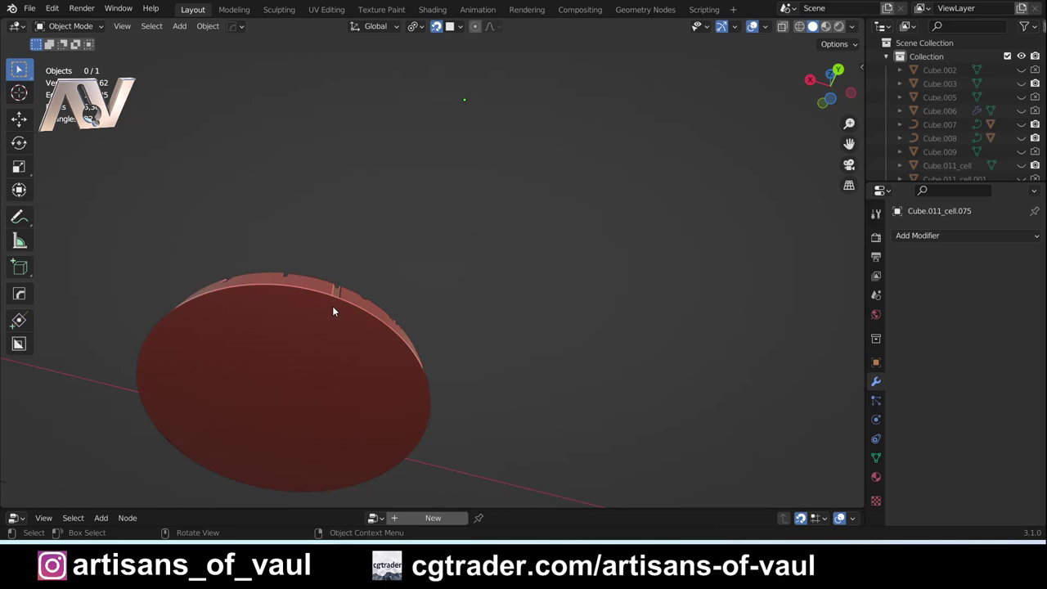
{"action": "middle_click_drag", "start_coordinate": [337, 368], "coordinate": [365, 351]}
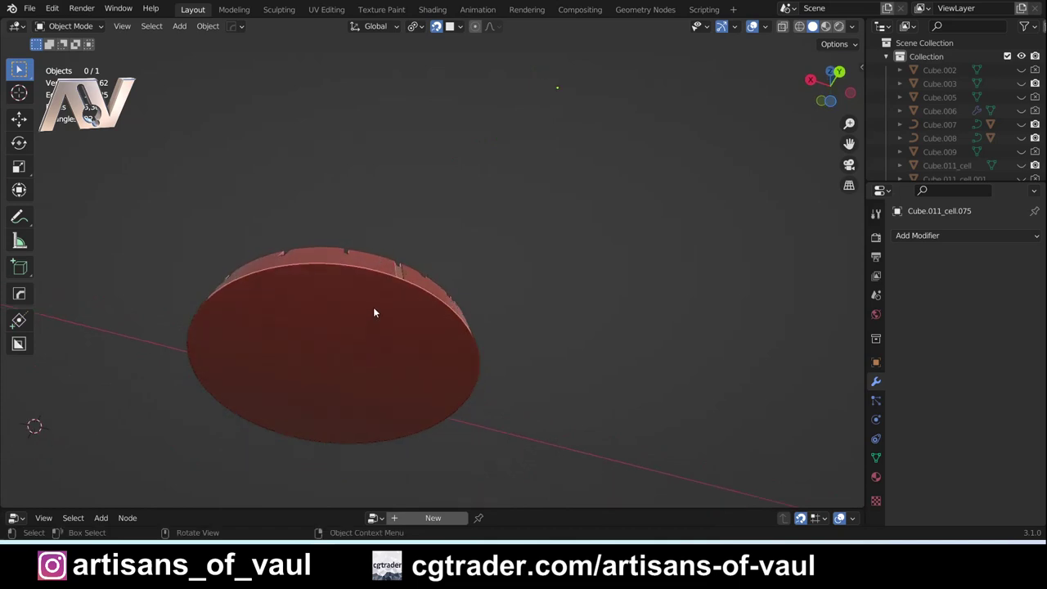
{"action": "key", "text": "ctrl+Tab"}
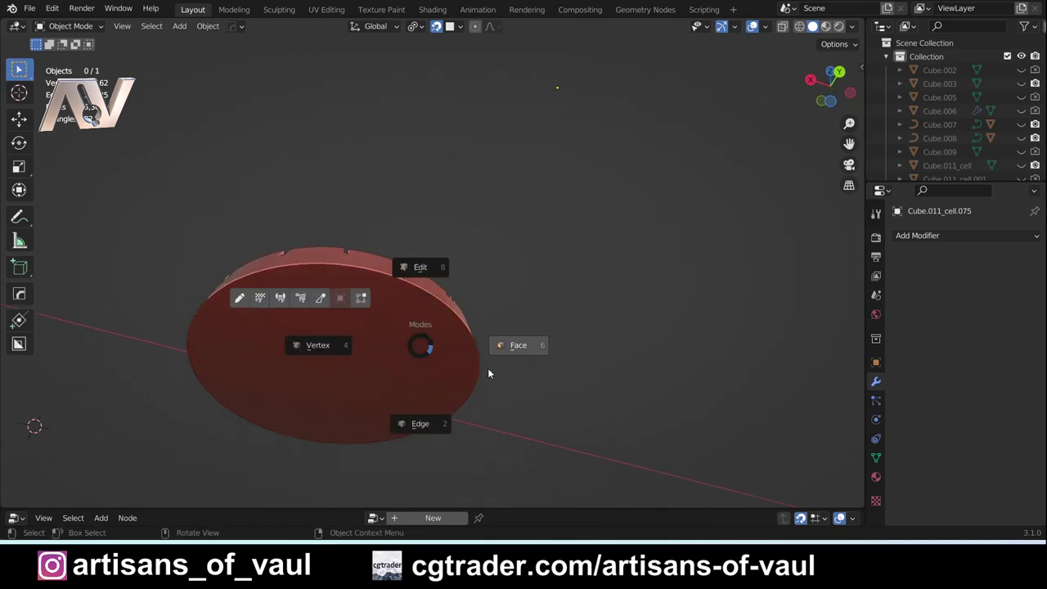
{"action": "left_click", "coordinate": [504, 346]}
{"action": "left_click", "coordinate": [429, 327]}
{"action": "middle_click_drag", "start_coordinate": [564, 329], "coordinate": [563, 318]}
{"action": "key", "text": "i"}
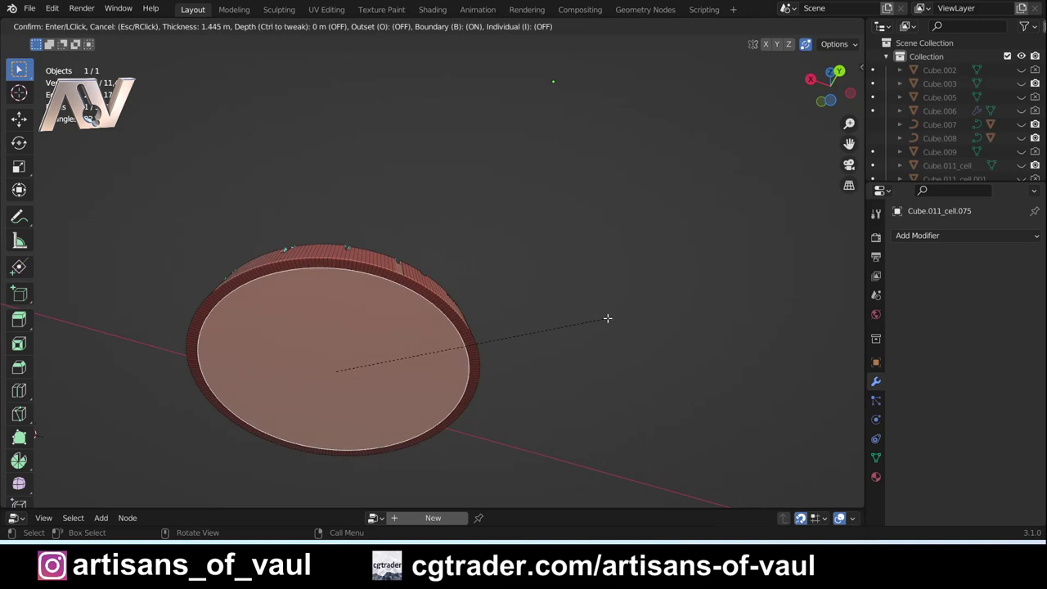
{"action": "type", "text": "1.5"}
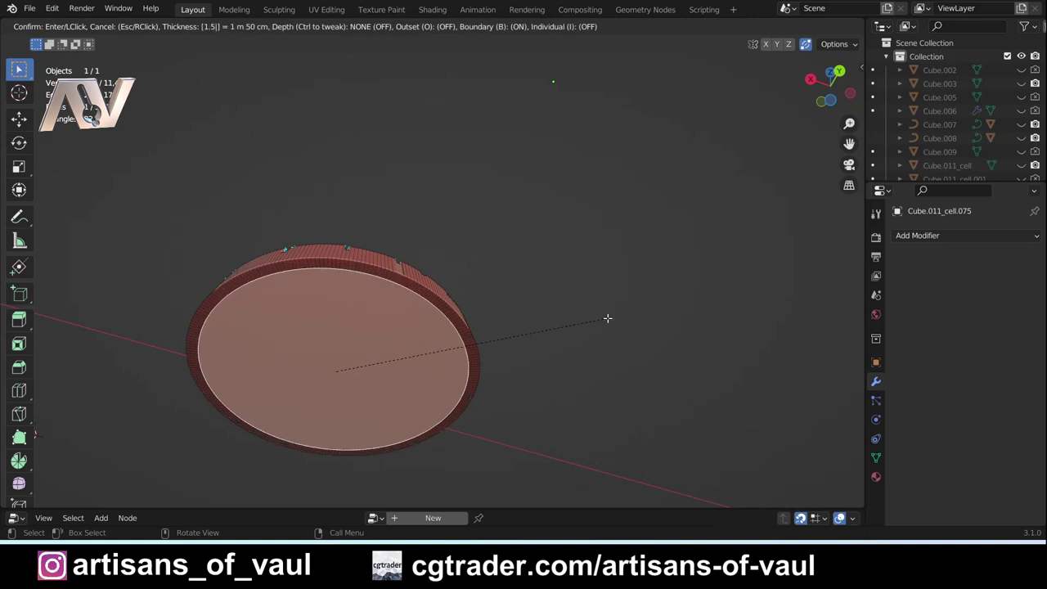
{"action": "key", "text": "Return"}
Step: Select a continuous run of more than half the inset ring's faces on the underside and extrude it 0.5 m
{"action": "scroll", "coordinate": [354, 258], "scroll_direction": "up", "scroll_amount": 2}
{"action": "middle_click_drag", "start_coordinate": [353, 262], "coordinate": [436, 214]}
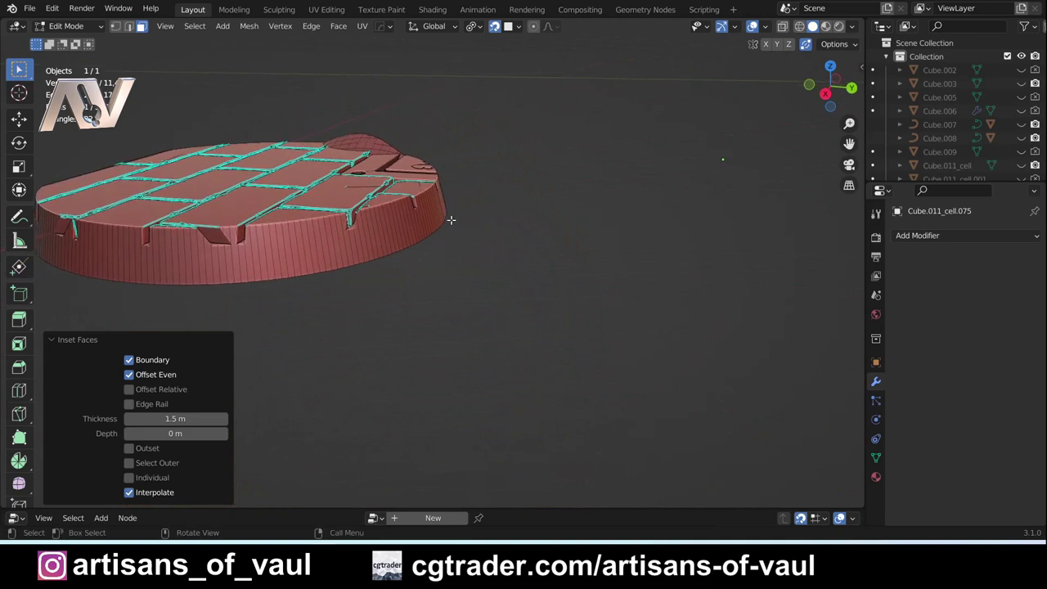
{"action": "middle_click_drag", "start_coordinate": [470, 245], "coordinate": [455, 194]}
{"action": "middle_click_drag", "start_coordinate": [448, 262], "coordinate": [400, 150]}
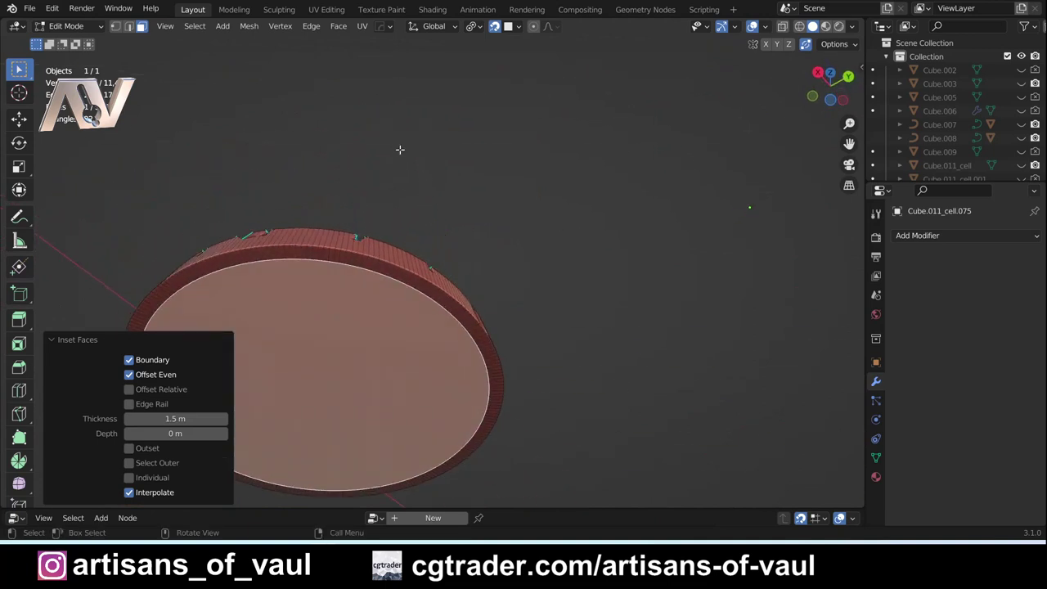
{"action": "left_click", "coordinate": [159, 295]}
{"action": "left_click", "coordinate": [245, 249], "text": "ctrl"}
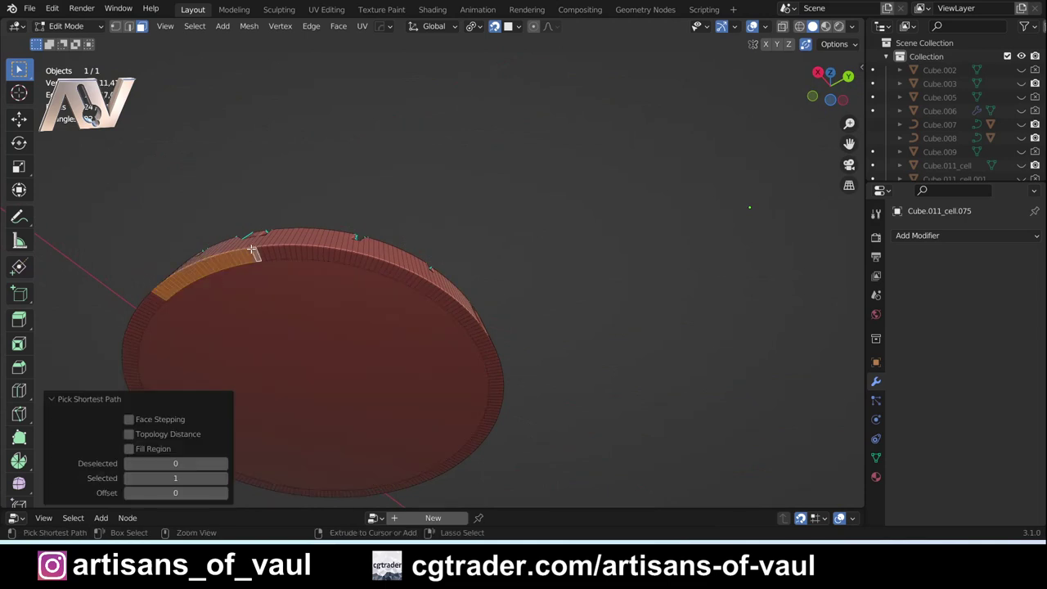
{"action": "left_click", "coordinate": [378, 267], "text": "ctrl"}
{"action": "middle_click_drag", "start_coordinate": [478, 340], "coordinate": [627, 394]}
{"action": "middle_click_drag", "start_coordinate": [679, 414], "coordinate": [464, 326], "text": "shift"}
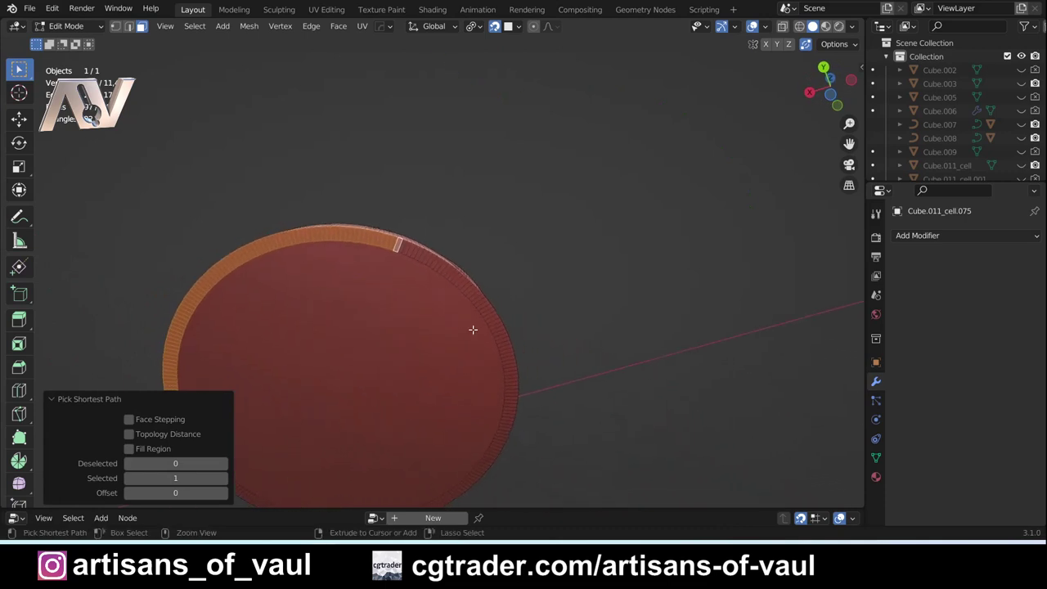
{"action": "left_click", "coordinate": [495, 330], "text": "ctrl"}
{"action": "scroll", "coordinate": [503, 343], "scroll_direction": "down", "scroll_amount": 4}
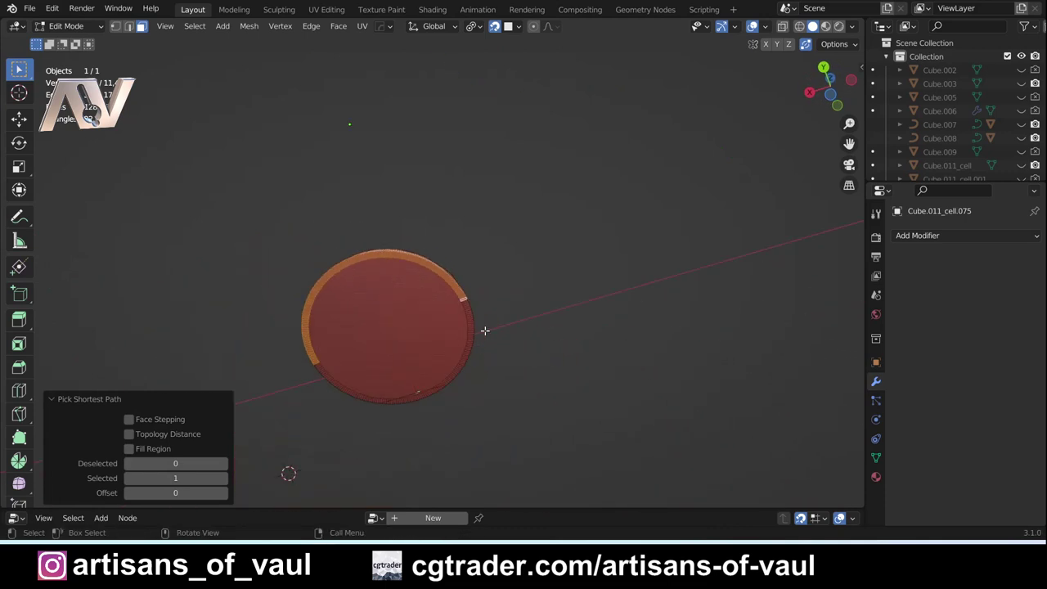
{"action": "middle_click_drag", "start_coordinate": [466, 307], "coordinate": [543, 295]}
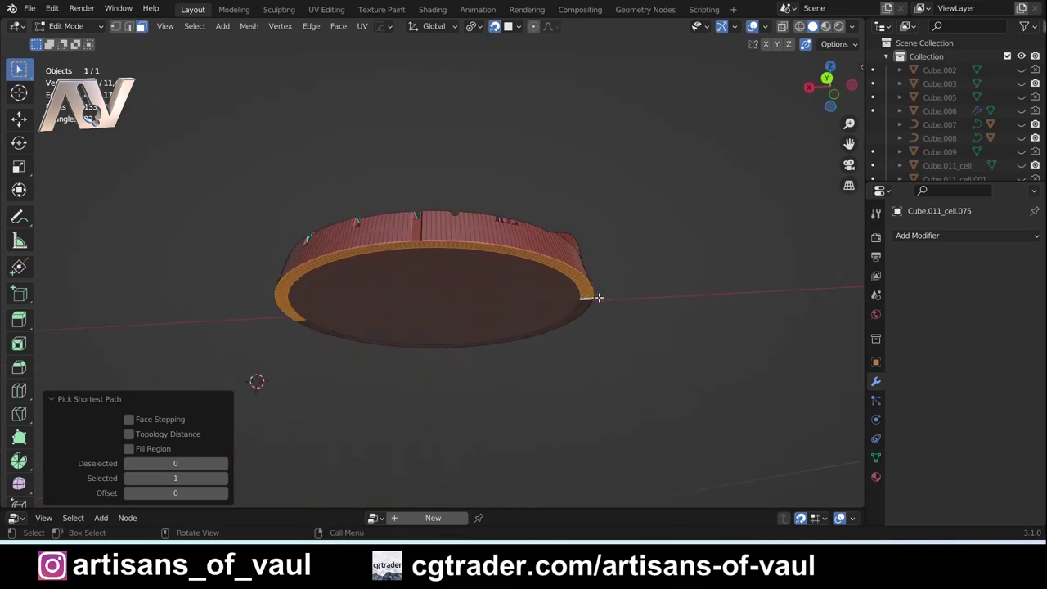
{"action": "type", "text": "e0.5"}
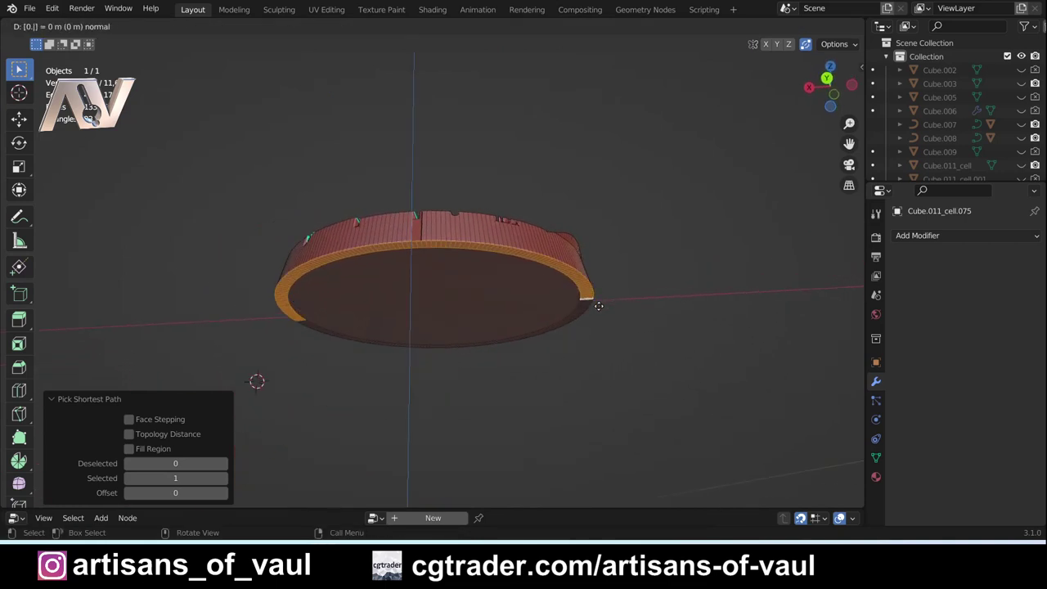
{"action": "key", "text": "Return"}
Step: Select the outer side faces of the extruded lip and extrude them outward about 6.5 m
{"action": "middle_click_drag", "start_coordinate": [586, 266], "coordinate": [634, 342]}
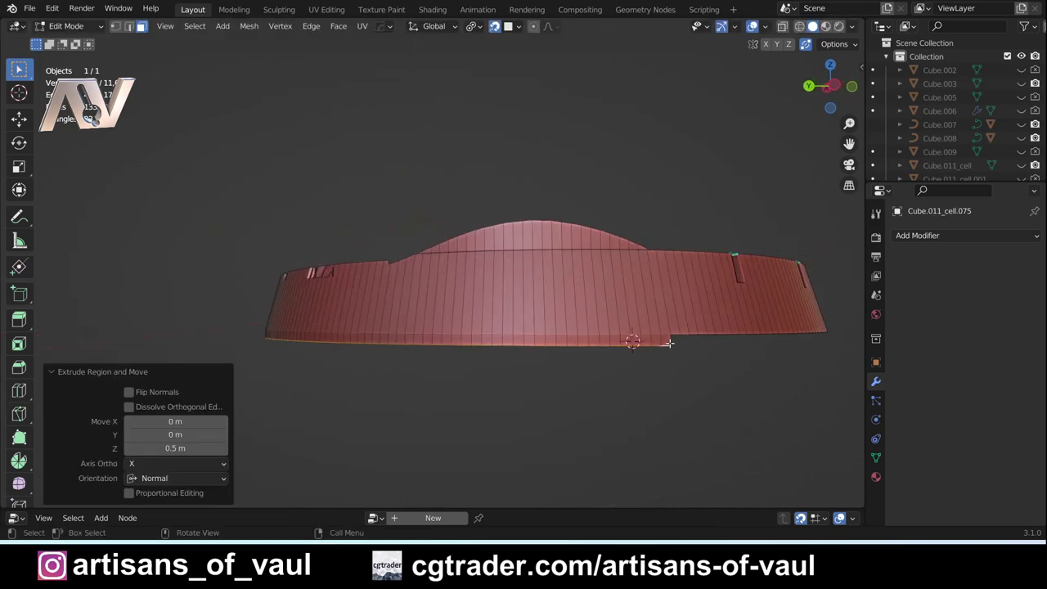
{"action": "left_click", "coordinate": [667, 342]}
{"action": "left_click", "coordinate": [334, 338], "text": "ctrl"}
{"action": "middle_click_drag", "start_coordinate": [334, 339], "coordinate": [512, 338]}
{"action": "key", "text": "e"}
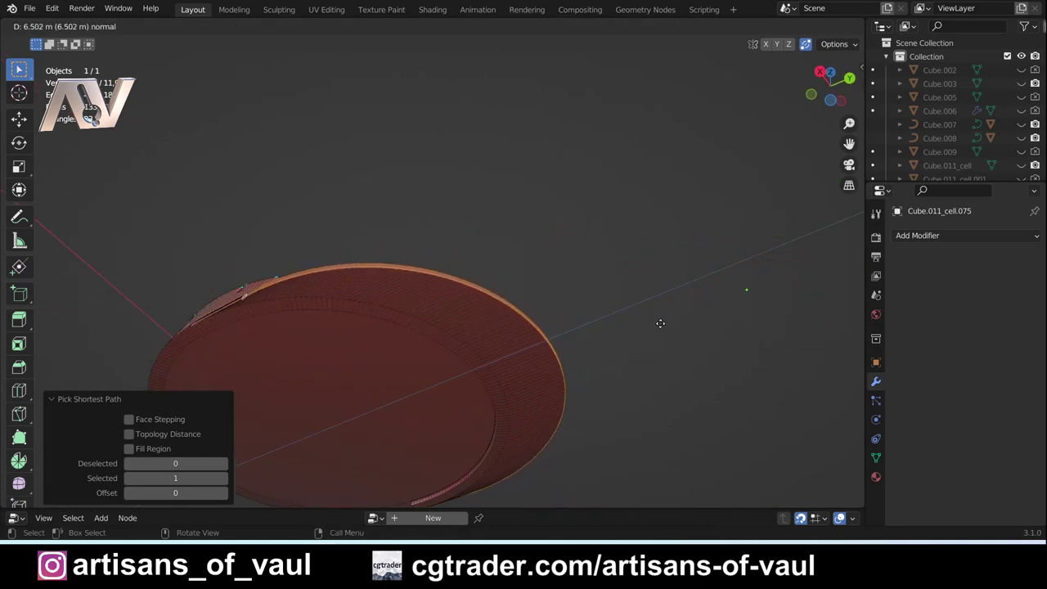
{"action": "left_click", "coordinate": [647, 322]}
{"action": "middle_click_drag", "start_coordinate": [647, 320], "coordinate": [444, 322]}
{"action": "key", "text": "ctrl+Tab"}
{"action": "left_click", "coordinate": [531, 373]}
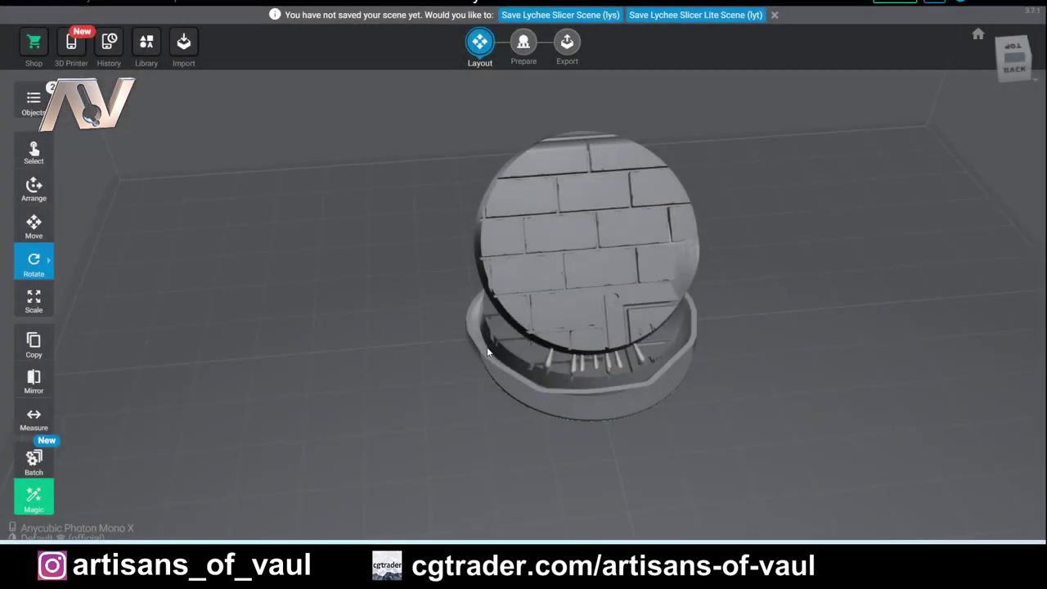
Step: Select the BASE_TEST model with the lip and move it clear of the other base, to about X 50.21 mm, Y -1.42 mm
{"action": "left_click", "coordinate": [526, 352]}
{"action": "middle_click_drag", "start_coordinate": [470, 360], "coordinate": [613, 344]}
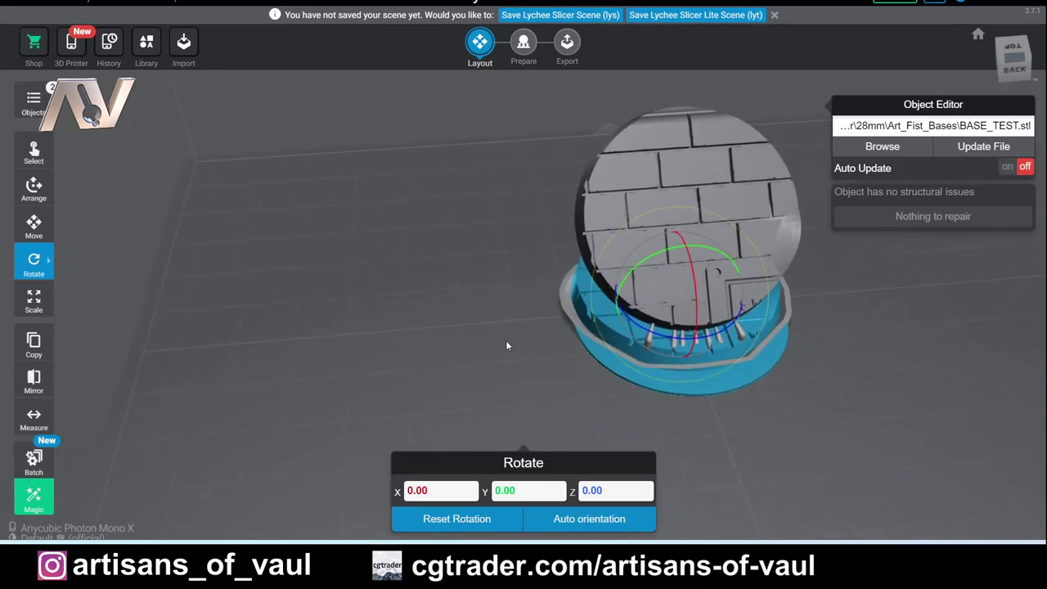
{"action": "left_click", "coordinate": [33, 300]}
{"action": "left_click", "coordinate": [33, 224]}
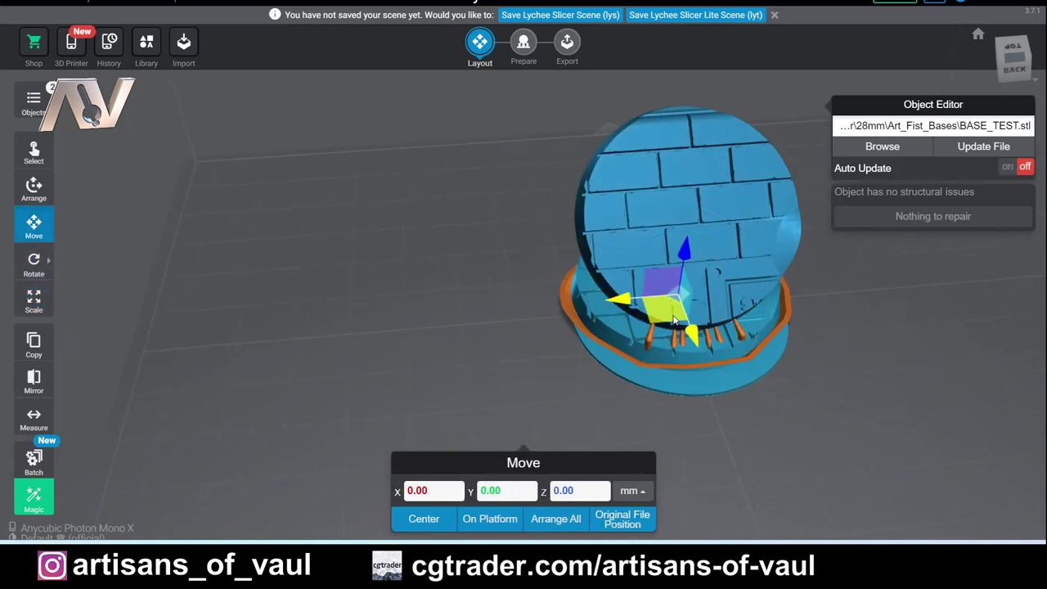
{"action": "left_click_drag", "start_coordinate": [666, 304], "coordinate": [384, 328]}
{"action": "middle_click_drag", "start_coordinate": [211, 341], "coordinate": [313, 307]}
{"action": "right_click_drag", "start_coordinate": [313, 307], "coordinate": [570, 285]}
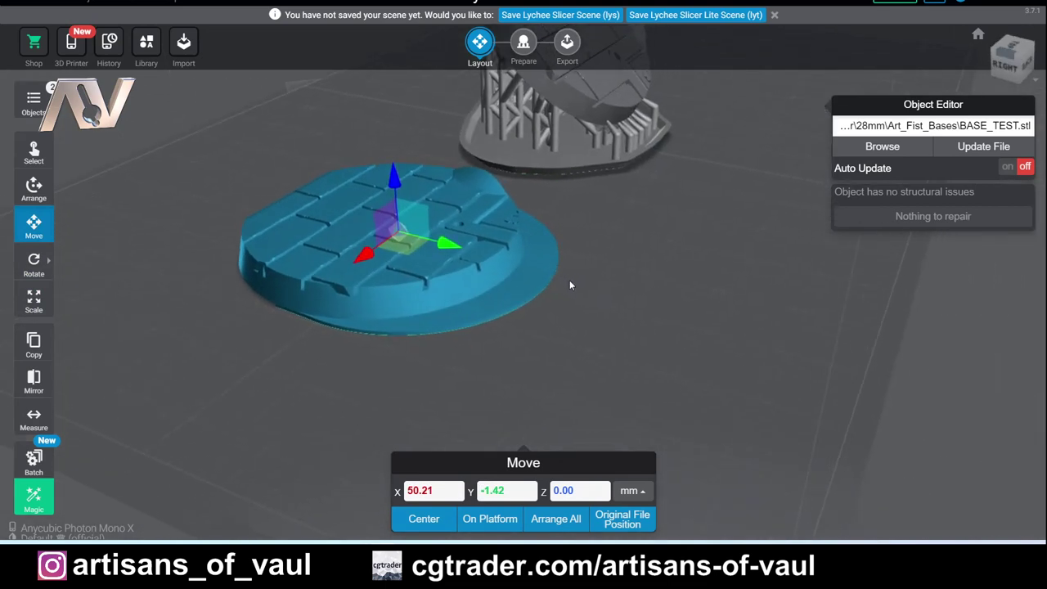
Step: Tilt the lipped base about the X axis to a rotation of -46 degrees
{"action": "left_click", "coordinate": [33, 263]}
{"action": "left_click_drag", "start_coordinate": [433, 211], "coordinate": [448, 485]}
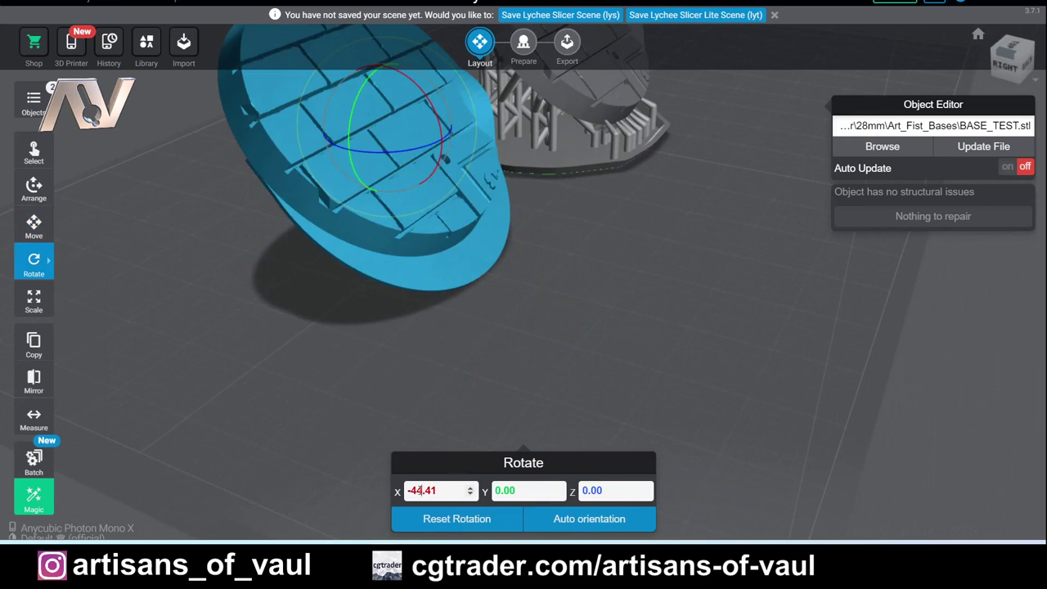
{"action": "type", "text": "-46"}
{"action": "key", "text": "Return"}
Step: Prepare the tilted base with automatic supports and give it the last preset raft style, with raised sloping edges
{"action": "left_click", "coordinate": [523, 42]}
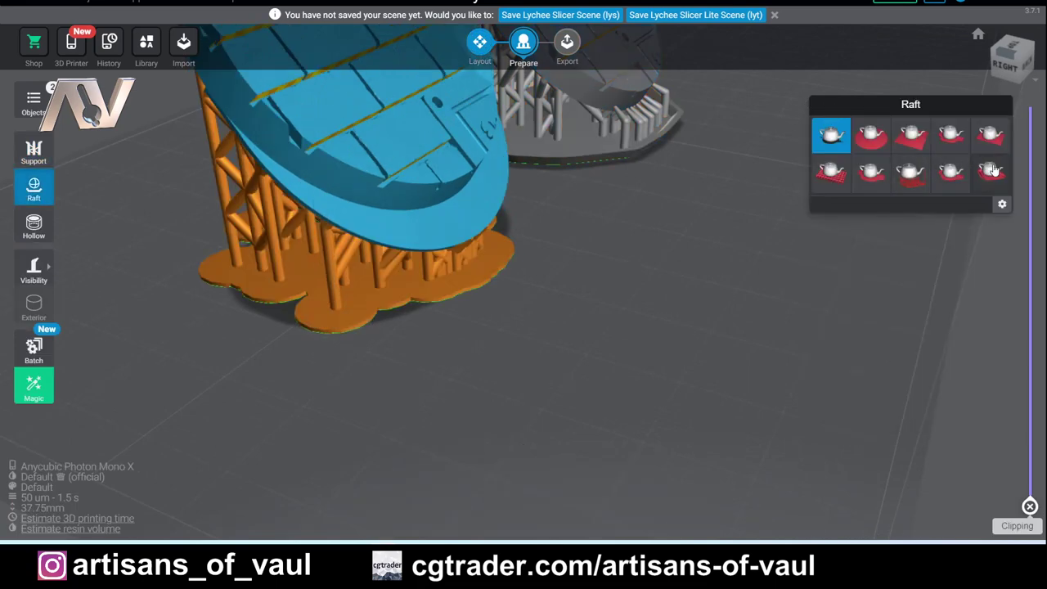
{"action": "left_click", "coordinate": [991, 170]}
Step: Add extra medium cone supports by hand along the lowest edge of the sacrificial lip
{"action": "left_click", "coordinate": [32, 153]}
{"action": "scroll", "coordinate": [345, 292], "scroll_direction": "up", "scroll_amount": 3}
{"action": "right_click_drag", "start_coordinate": [345, 291], "coordinate": [406, 257]}
{"action": "scroll", "coordinate": [471, 301], "scroll_direction": "up", "scroll_amount": 2}
{"action": "left_click", "coordinate": [506, 280]}
{"action": "left_click", "coordinate": [599, 312]}
{"action": "left_click", "coordinate": [625, 310]}
Step: Examine the supported base from the front, sides and underside, checking where the supports meet the sacrificial lip
{"action": "left_click_drag", "start_coordinate": [406, 257], "coordinate": [542, 195]}
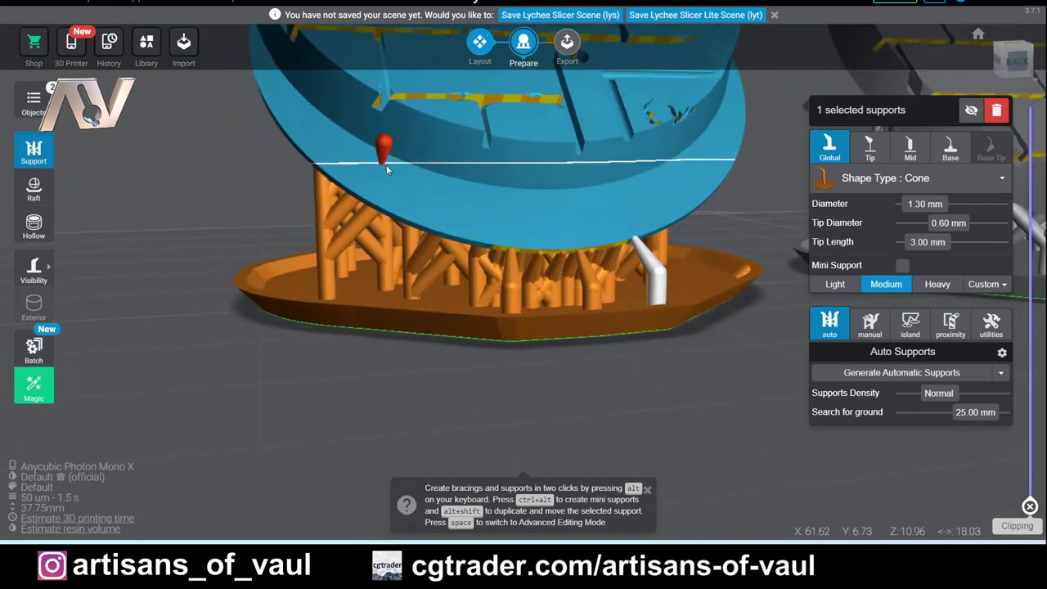
{"action": "left_click_drag", "start_coordinate": [498, 220], "coordinate": [444, 210]}
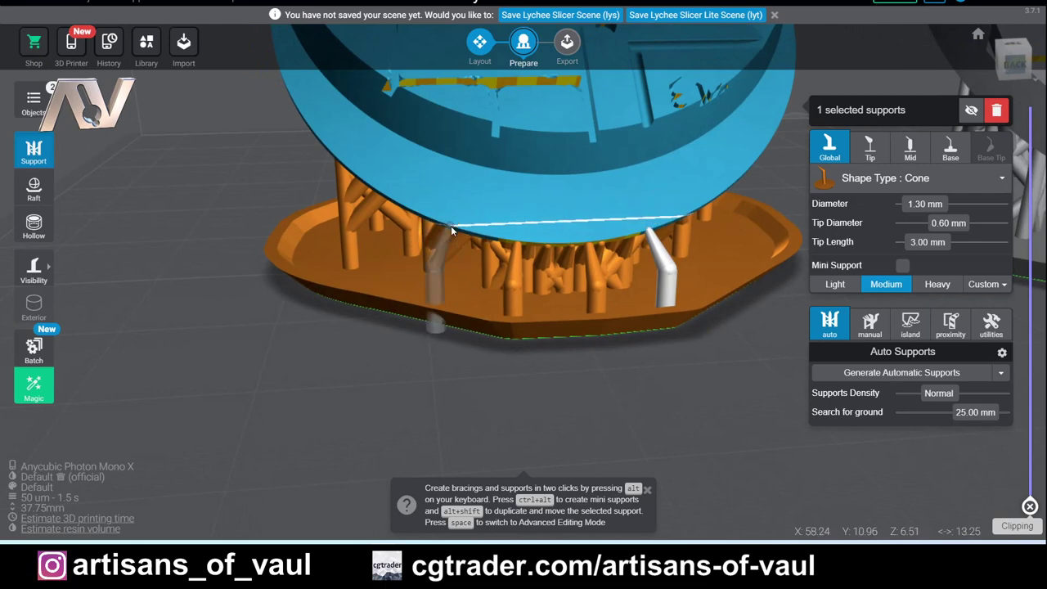
{"action": "left_click_drag", "start_coordinate": [414, 224], "coordinate": [611, 185]}
{"action": "mouse_move", "coordinate": [387, 150]}
{"action": "left_mouse_down"}
{"action": "mouse_move", "coordinate": [434, 171]}
{"action": "mouse_move", "coordinate": [393, 147]}
{"action": "mouse_move", "coordinate": [370, 149]}
{"action": "left_mouse_up"}
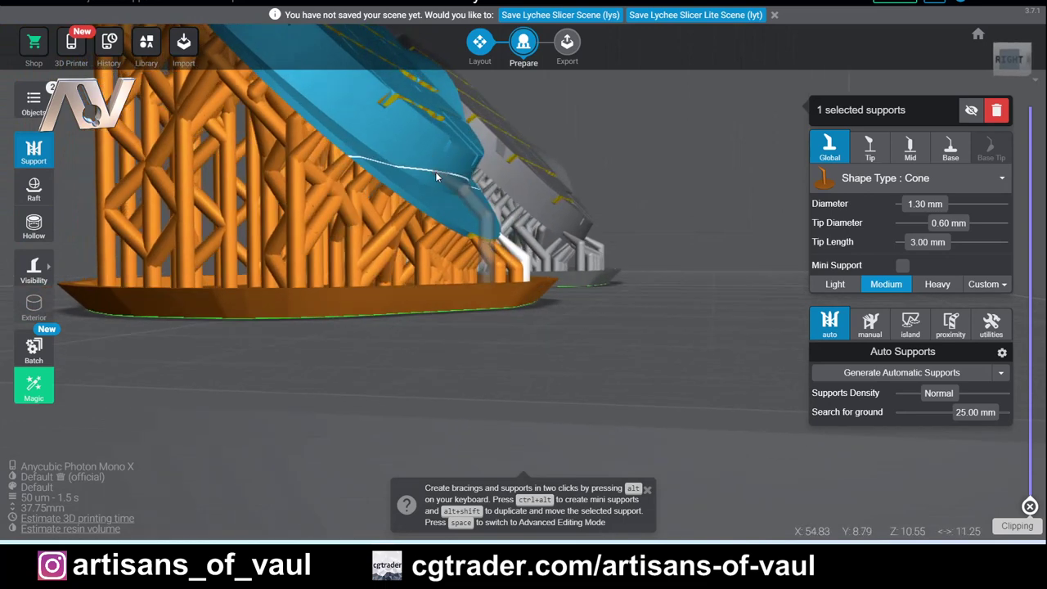
{"action": "left_click_drag", "start_coordinate": [436, 183], "coordinate": [251, 164]}
{"action": "left_click_drag", "start_coordinate": [610, 204], "coordinate": [505, 184]}
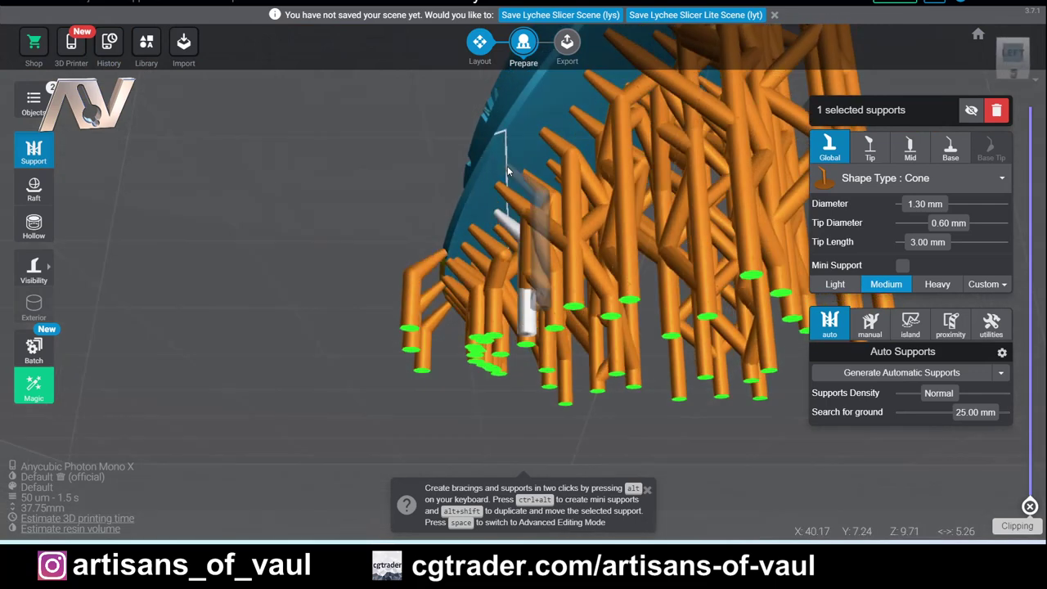
{"action": "left_click_drag", "start_coordinate": [469, 133], "coordinate": [764, 168]}
{"action": "scroll", "coordinate": [704, 175], "scroll_direction": "down", "scroll_amount": 3}
{"action": "left_click_drag", "start_coordinate": [597, 199], "coordinate": [505, 229]}
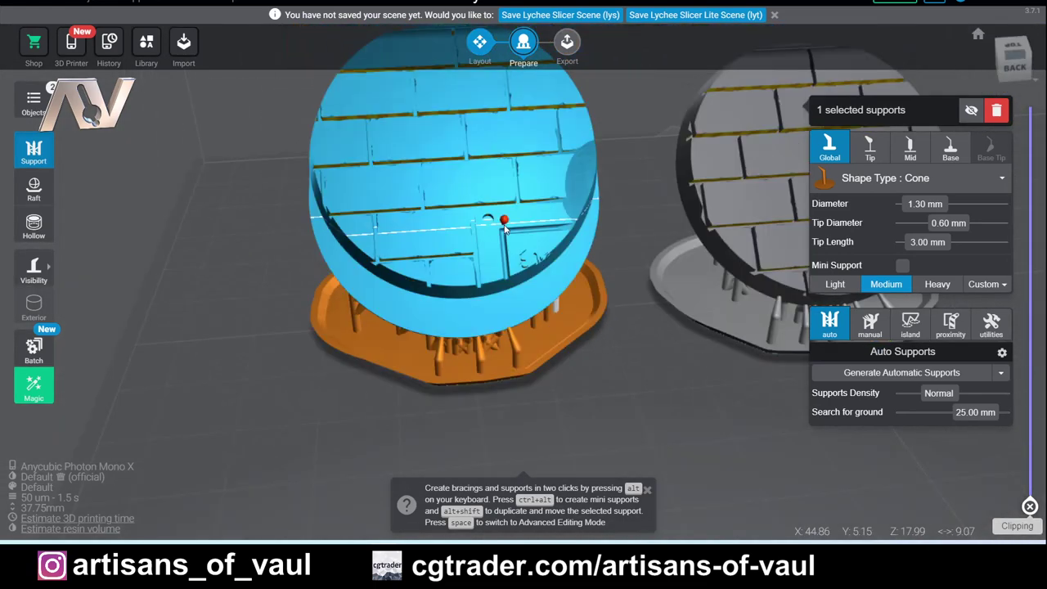